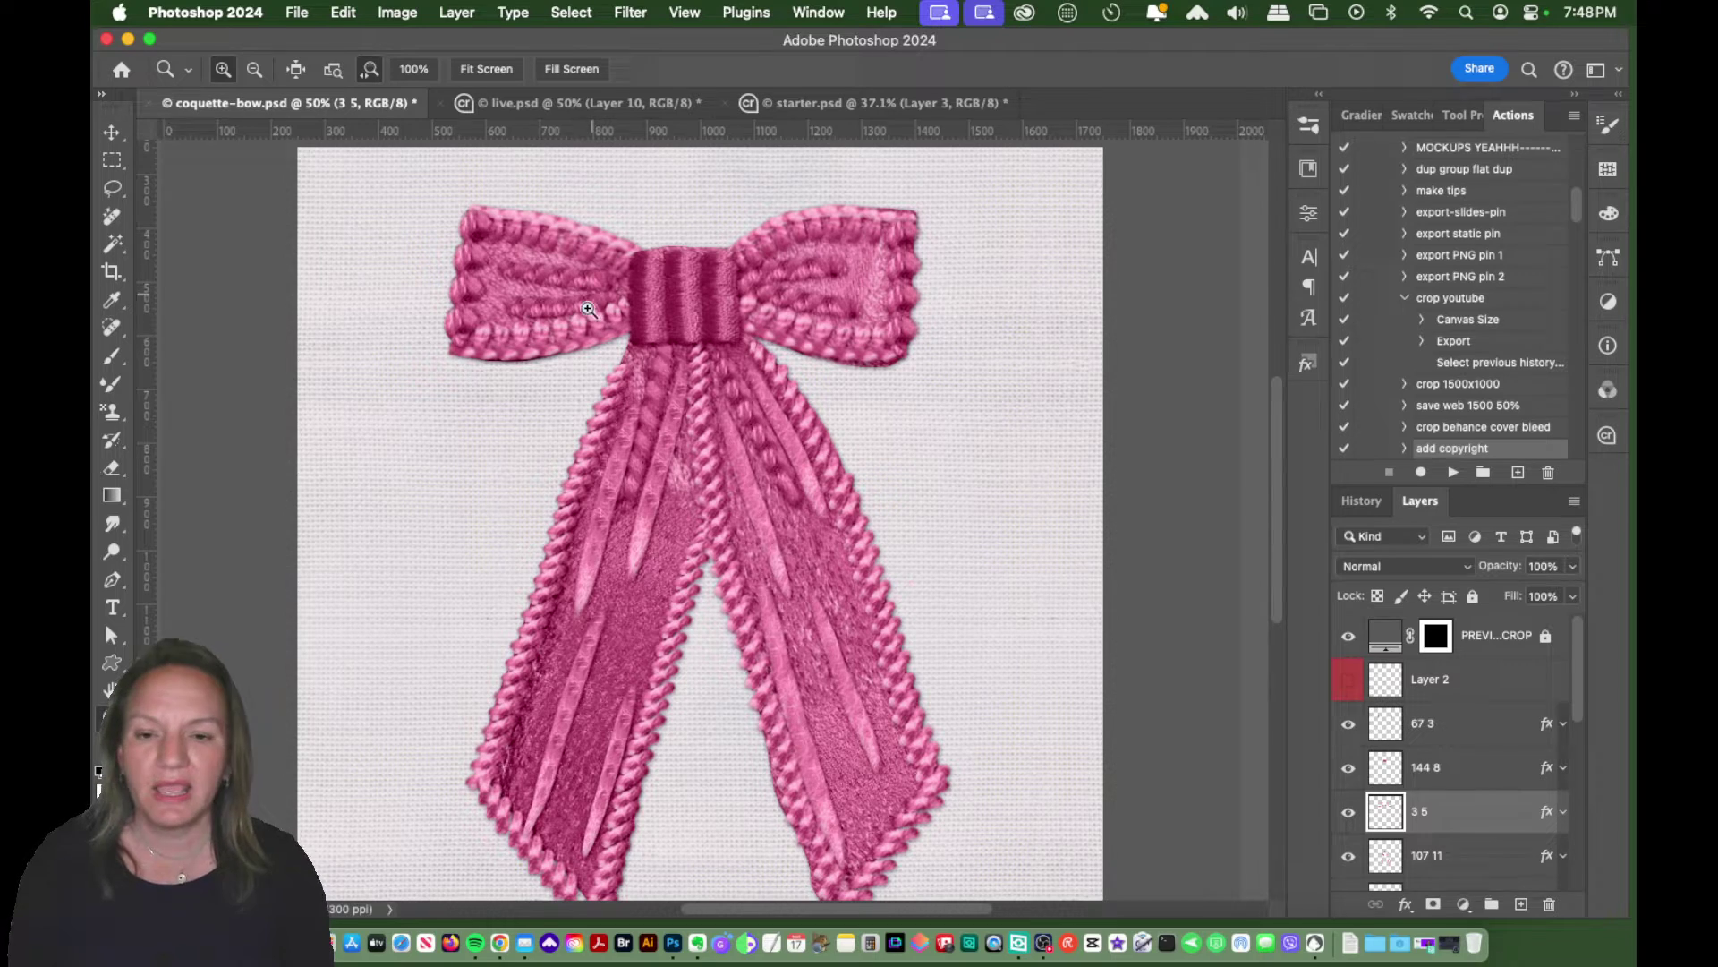
Step: Zoom to 83.5% on the bow's knot to inspect the embroidered stitching
mouse_move(587, 310)
left_mouse_down()
mouse_move(702, 281)
mouse_move(712, 308)
left_mouse_up()
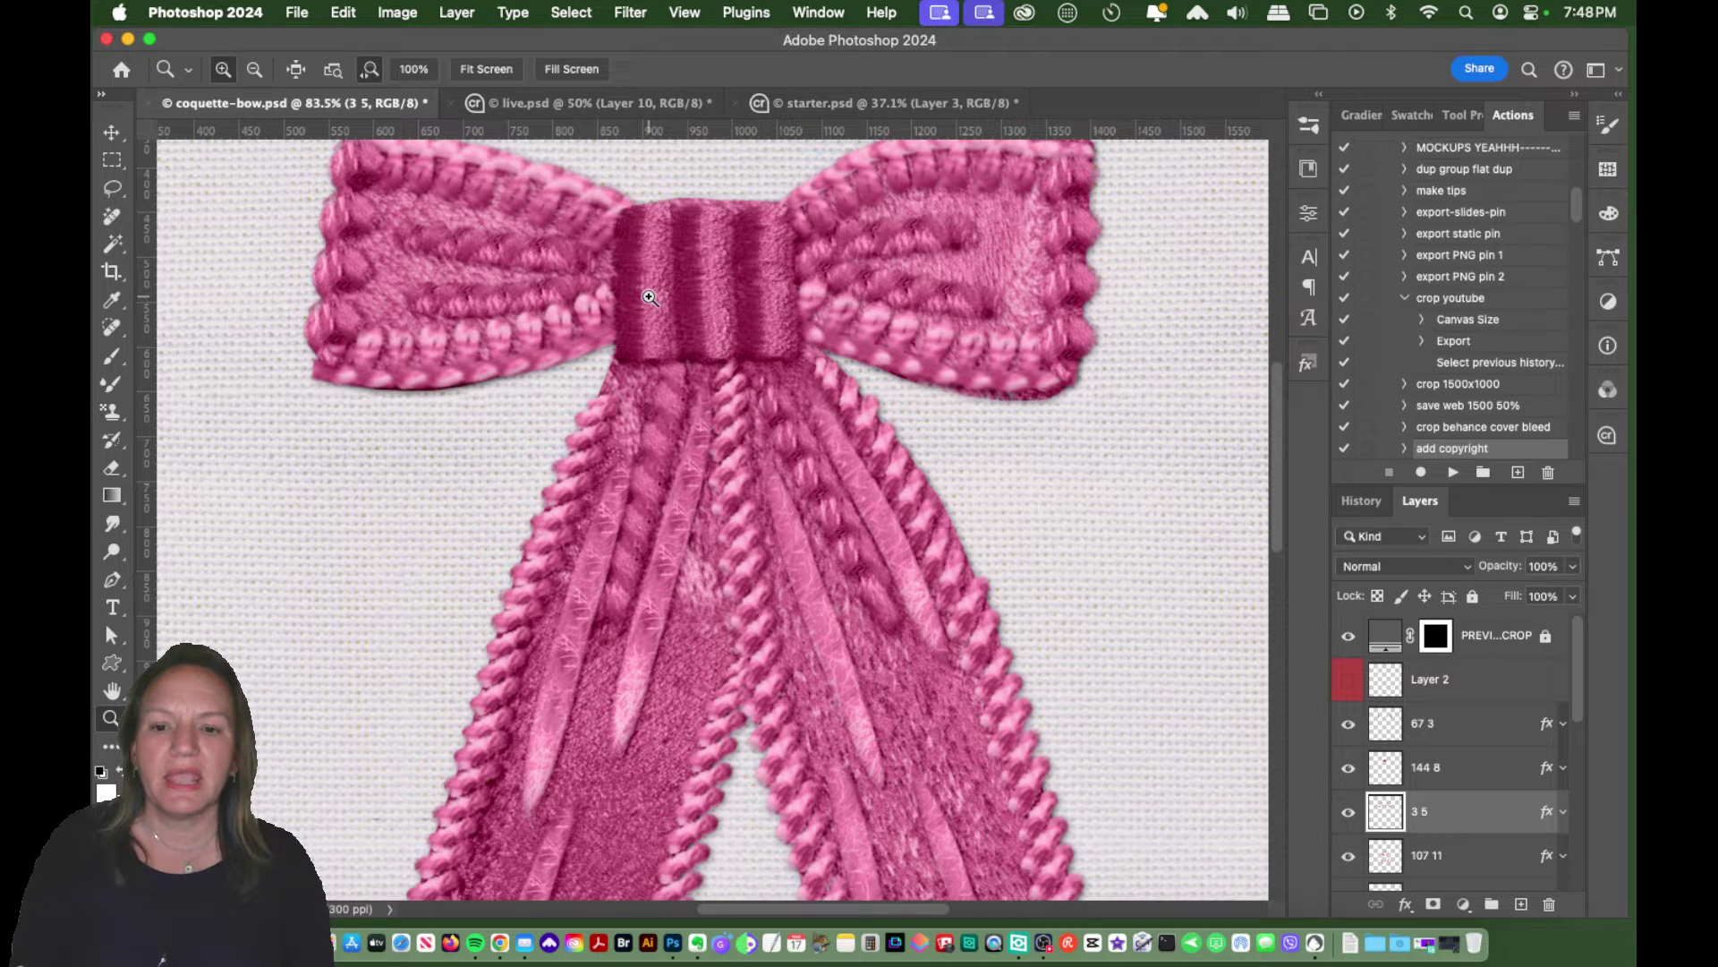
scroll(709, 422, "down", 2)
scroll(712, 406, "down", 5)
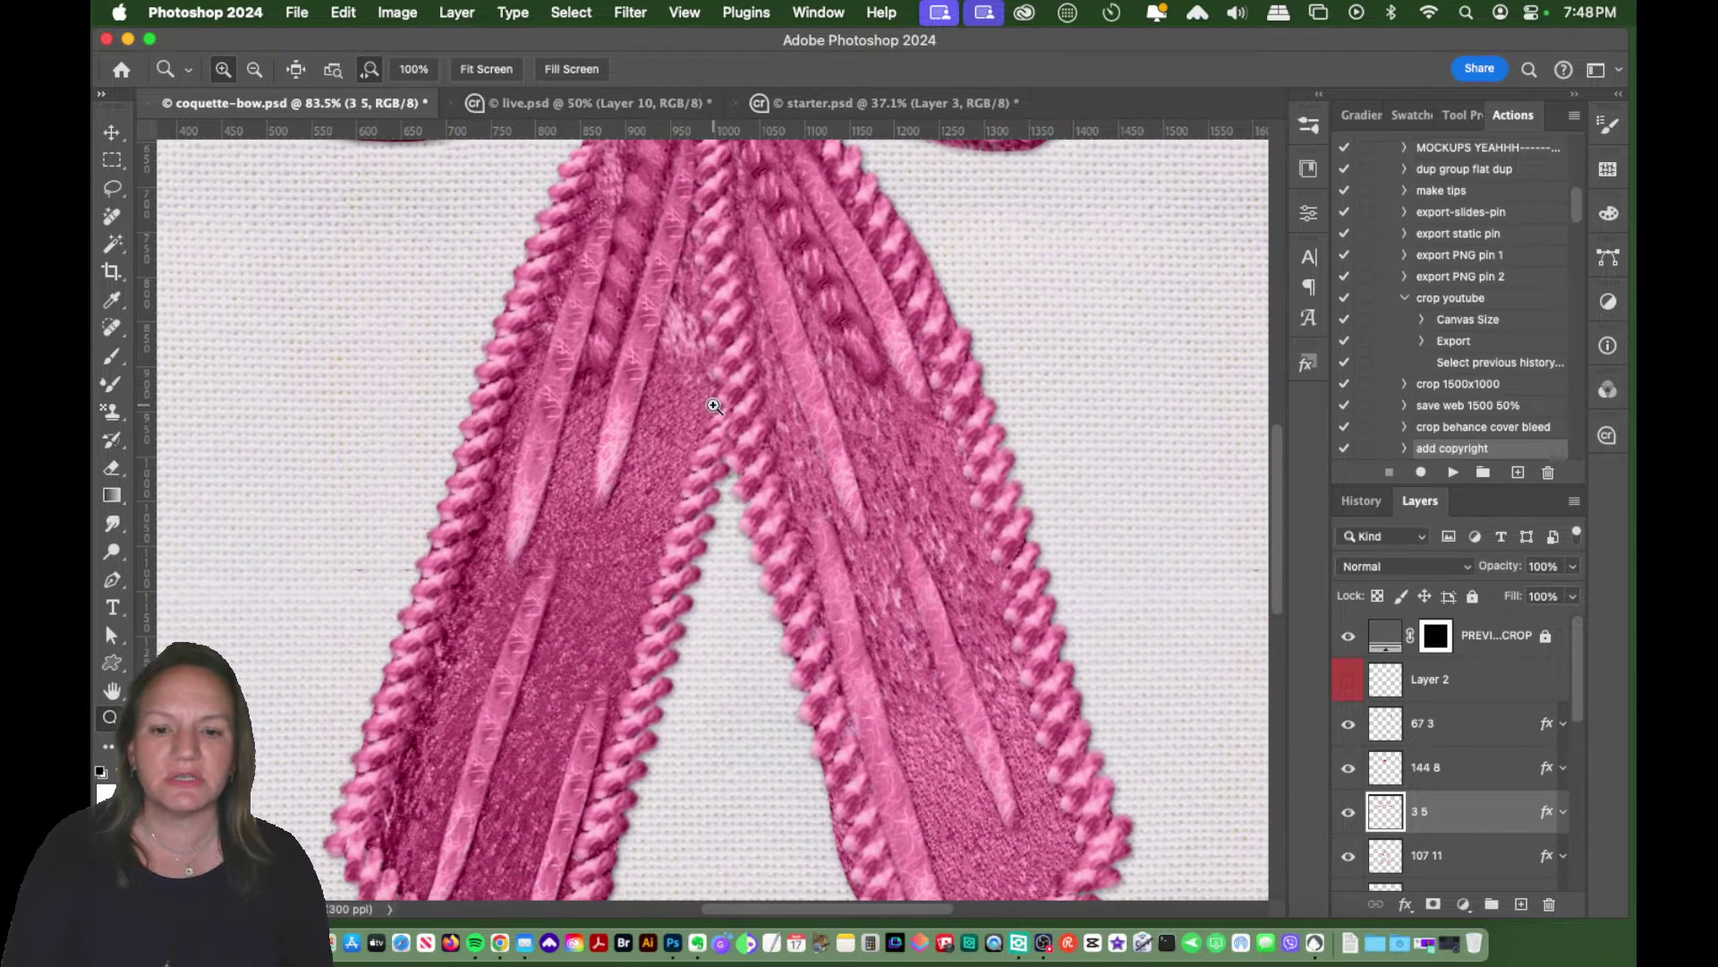
scroll(713, 405, "down", 2)
scroll(709, 406, "down", 2)
scroll(705, 407, "down", 2)
scroll(701, 407, "down", 2)
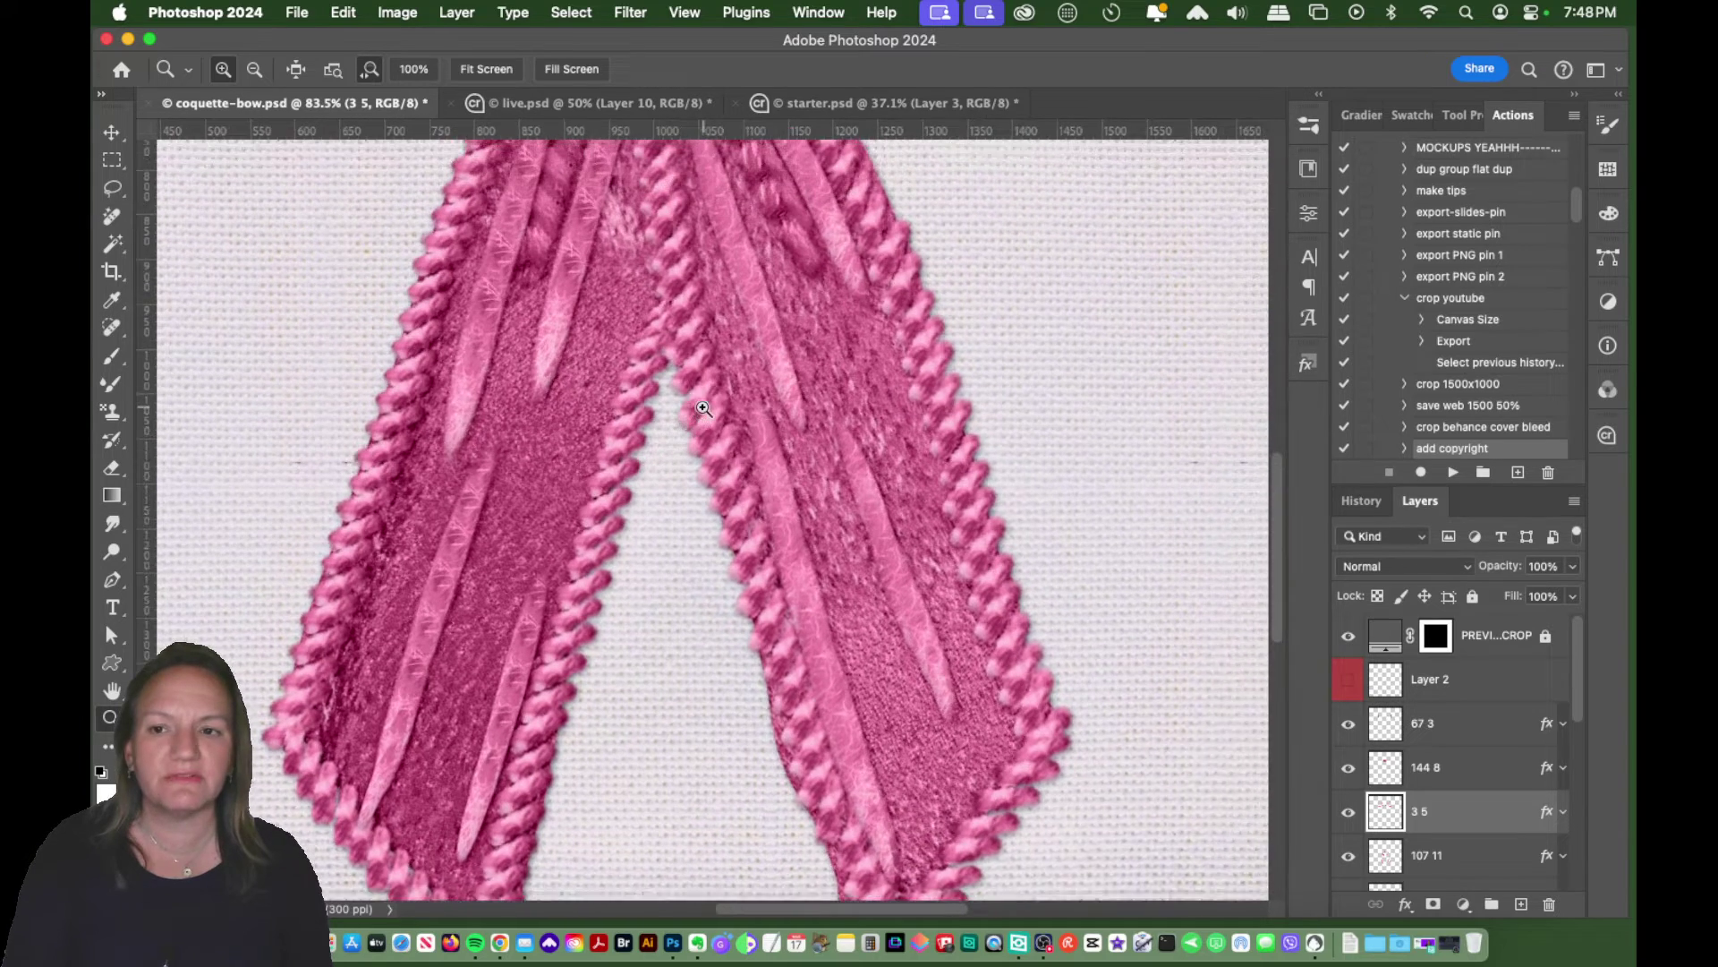
scroll(701, 407, "up", 1)
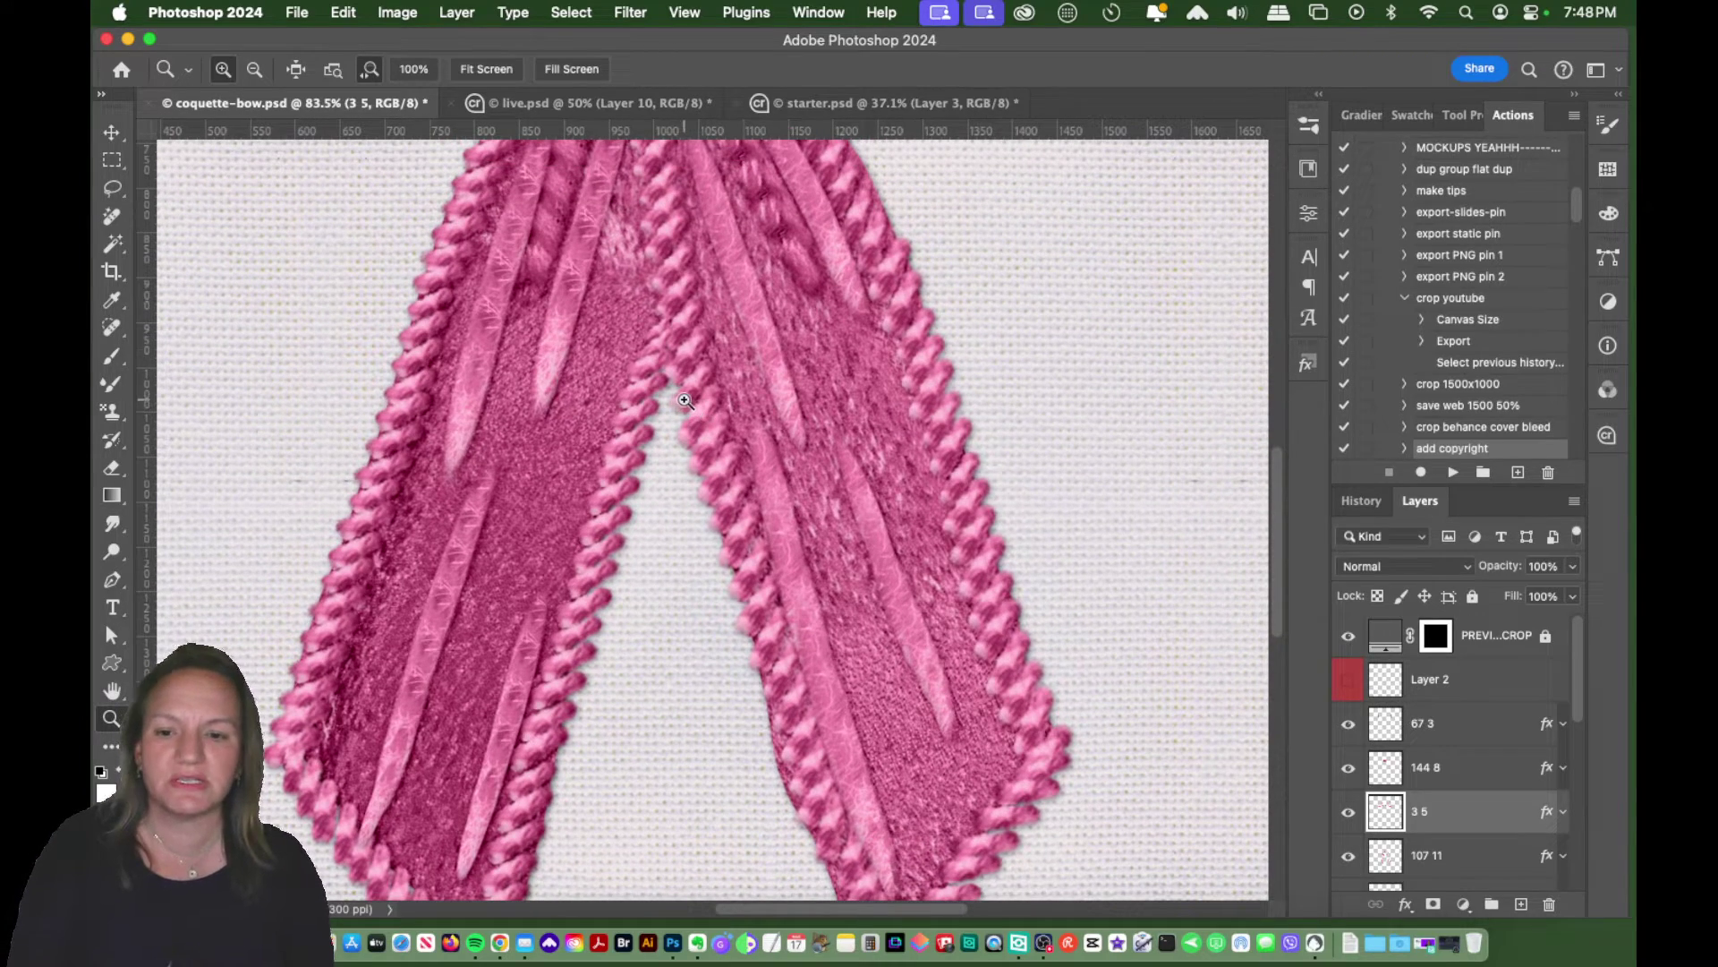
scroll(681, 400, "up", 4)
scroll(675, 398, "up", 2)
scroll(671, 398, "up", 2)
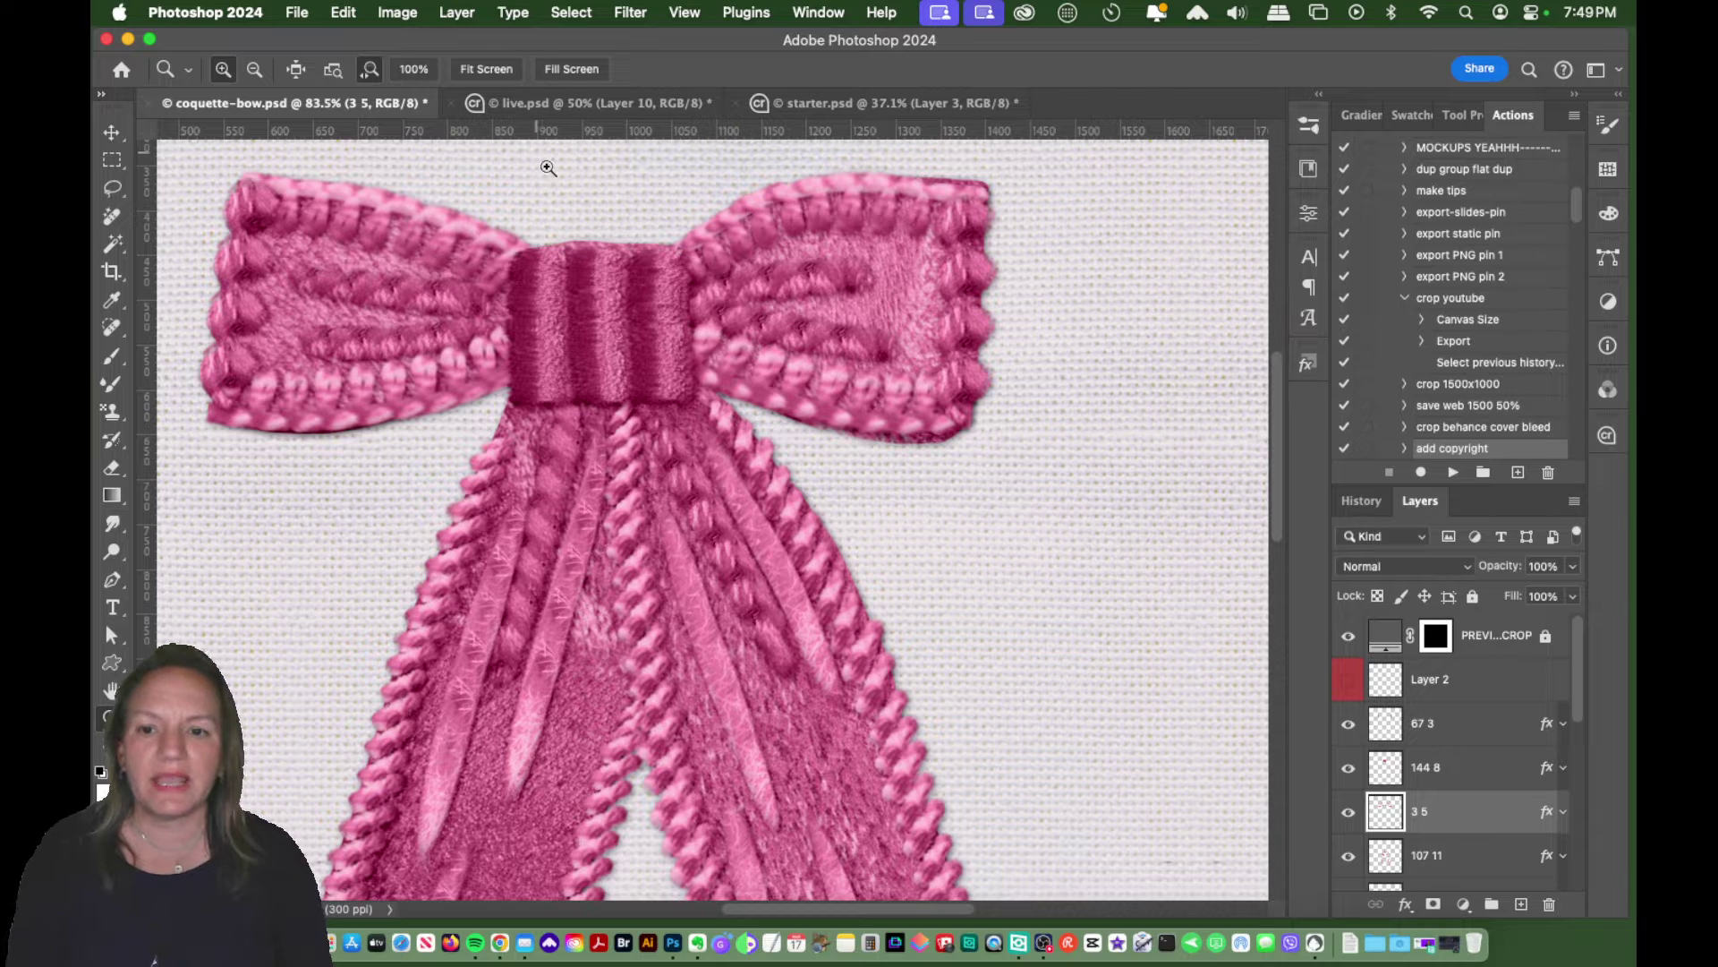
Step: Compare live.psd with coquette-bow.psd fitted to screen, finishing on live.psd
left_click(579, 113)
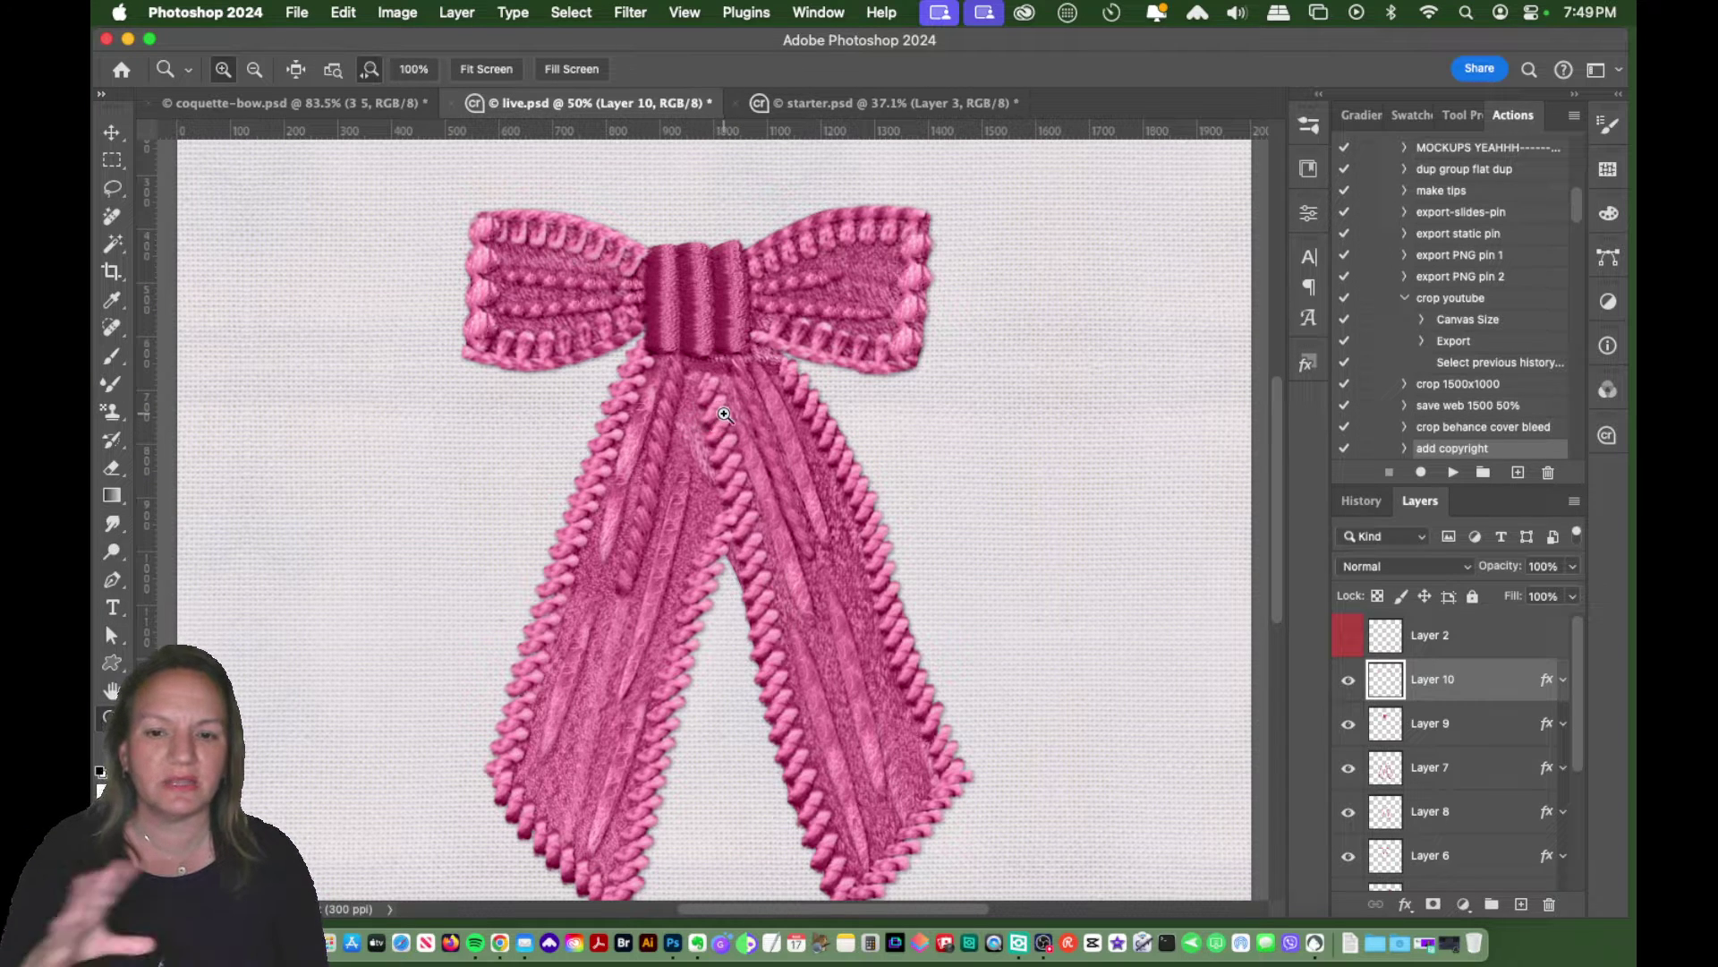
left_click(396, 105)
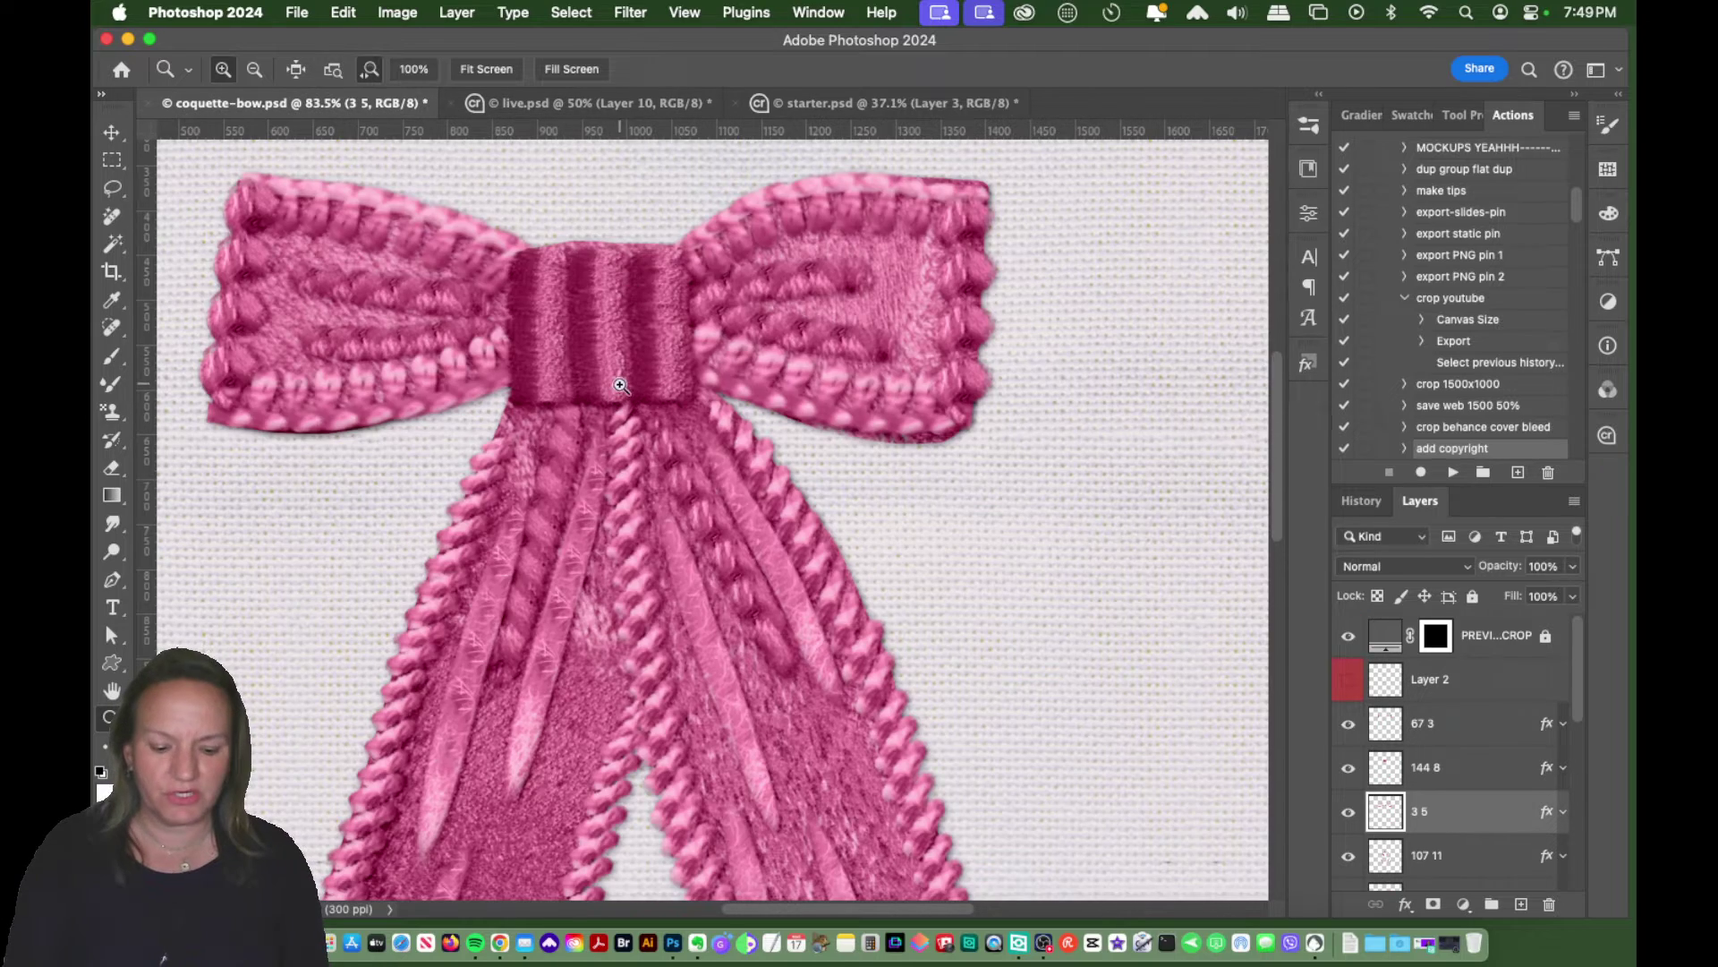
key("super+0")
scroll(734, 447, "up", 1)
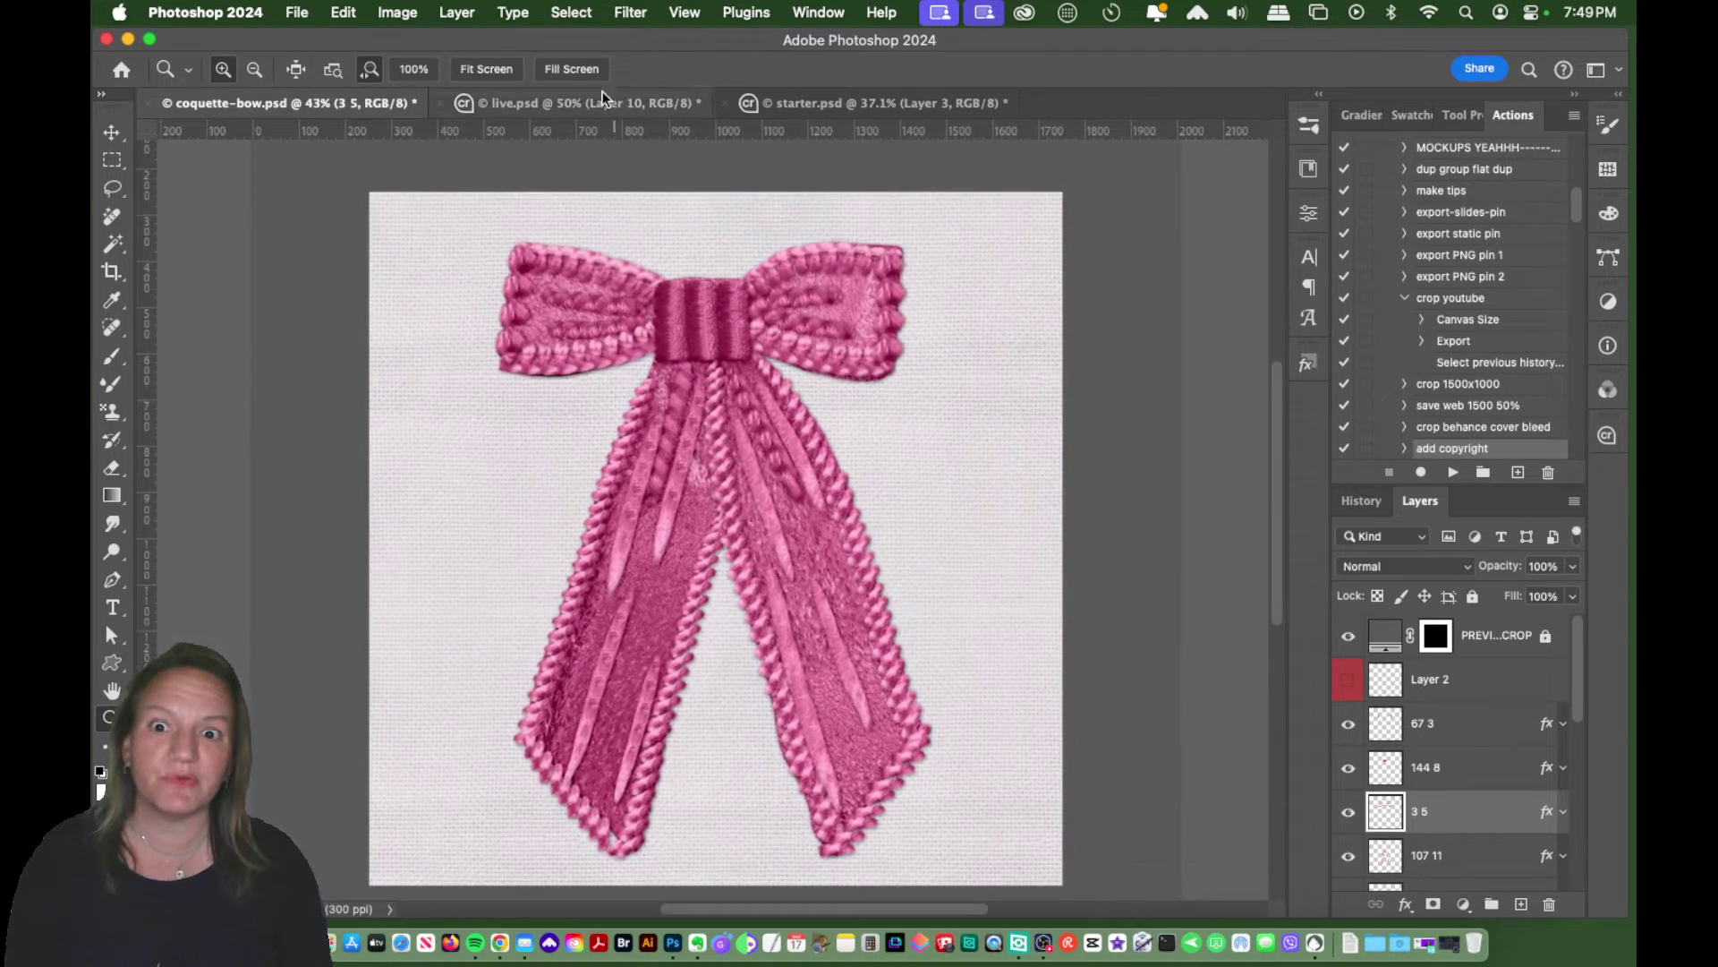
left_click(603, 102)
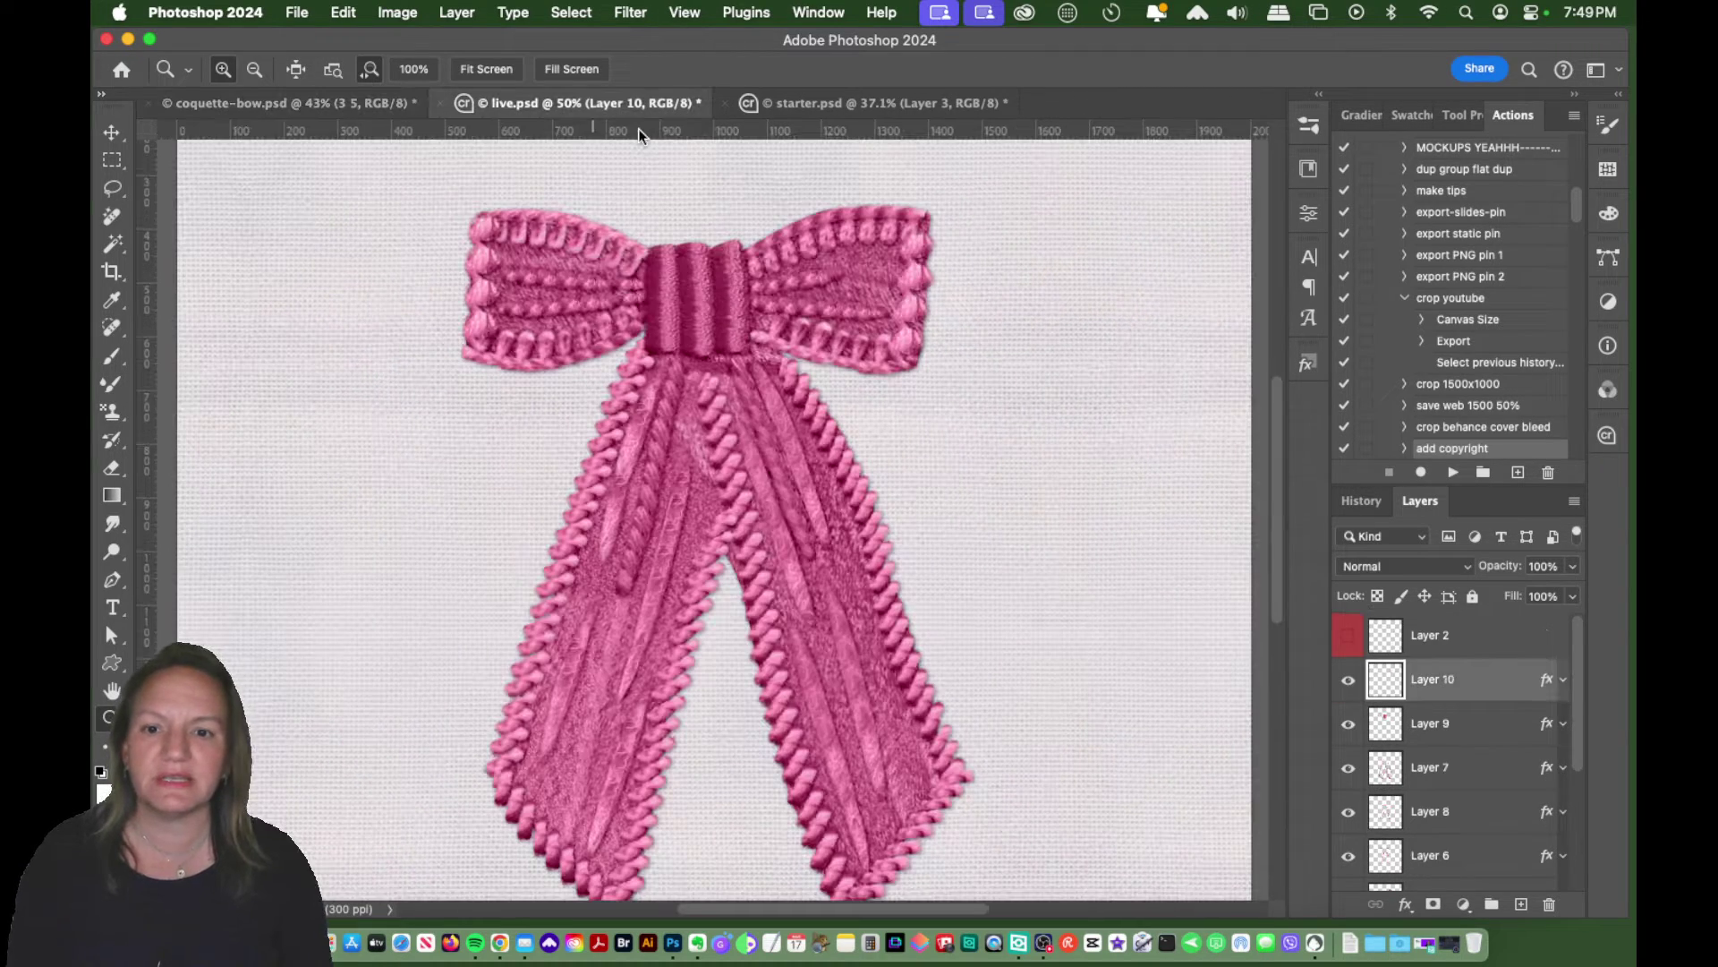
left_click(336, 104)
left_click(603, 102)
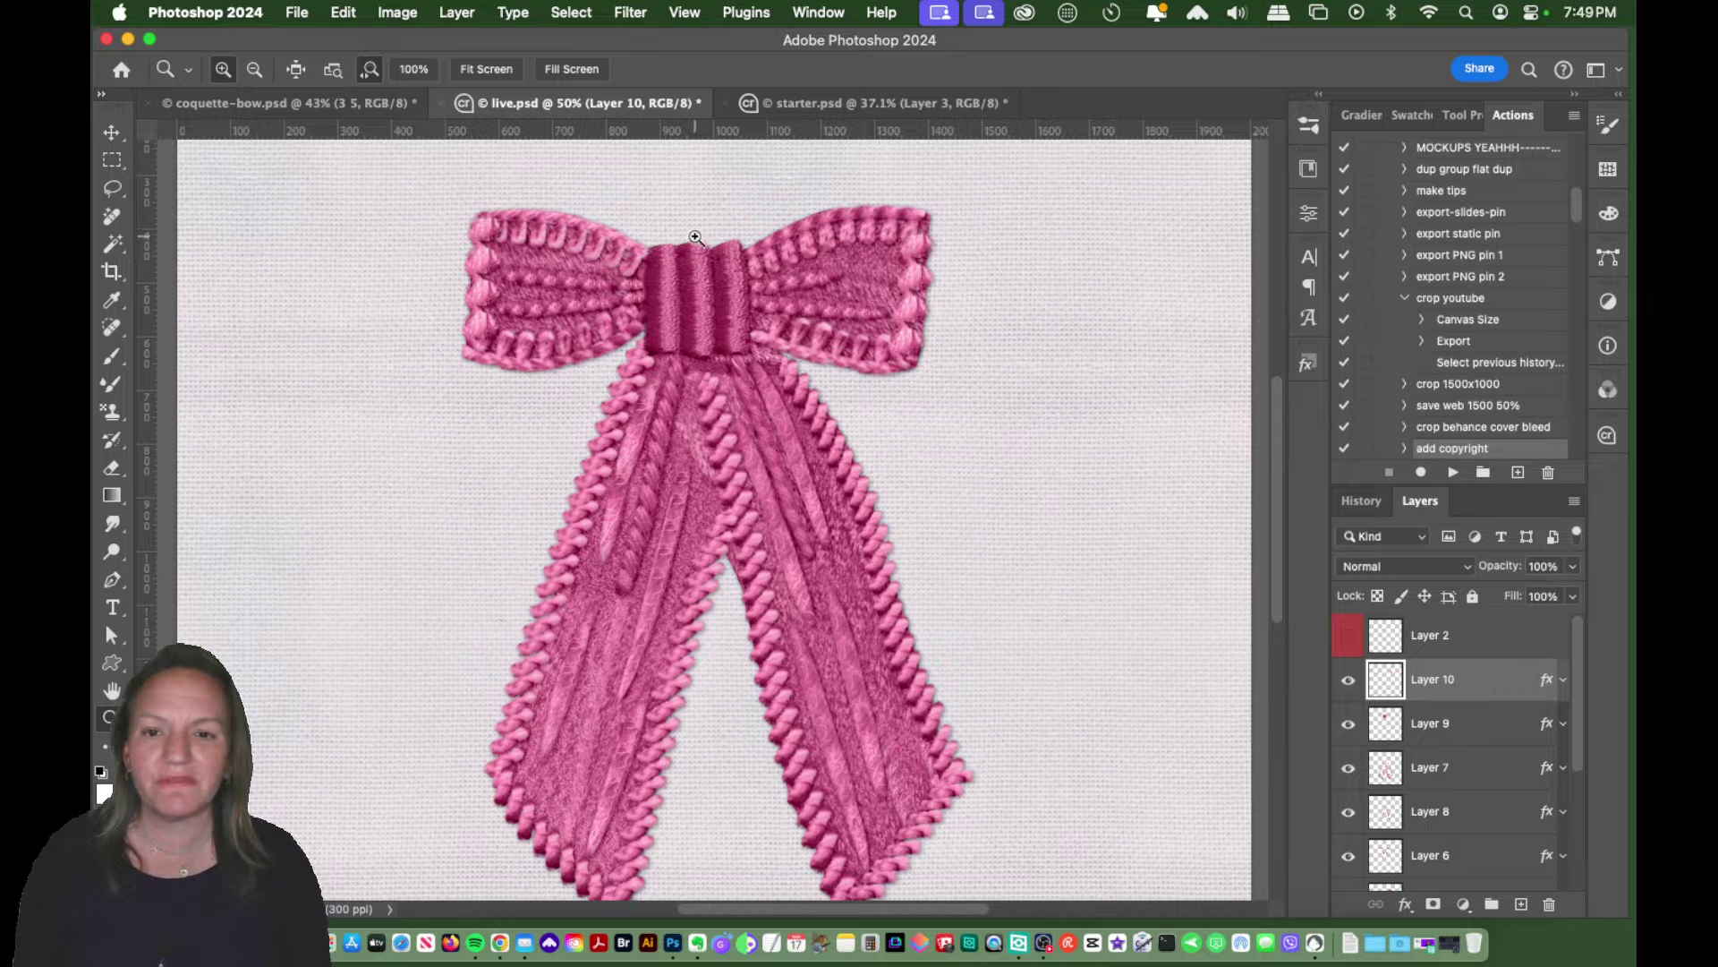
left_click(824, 106)
left_click_drag(716, 395, 771, 402)
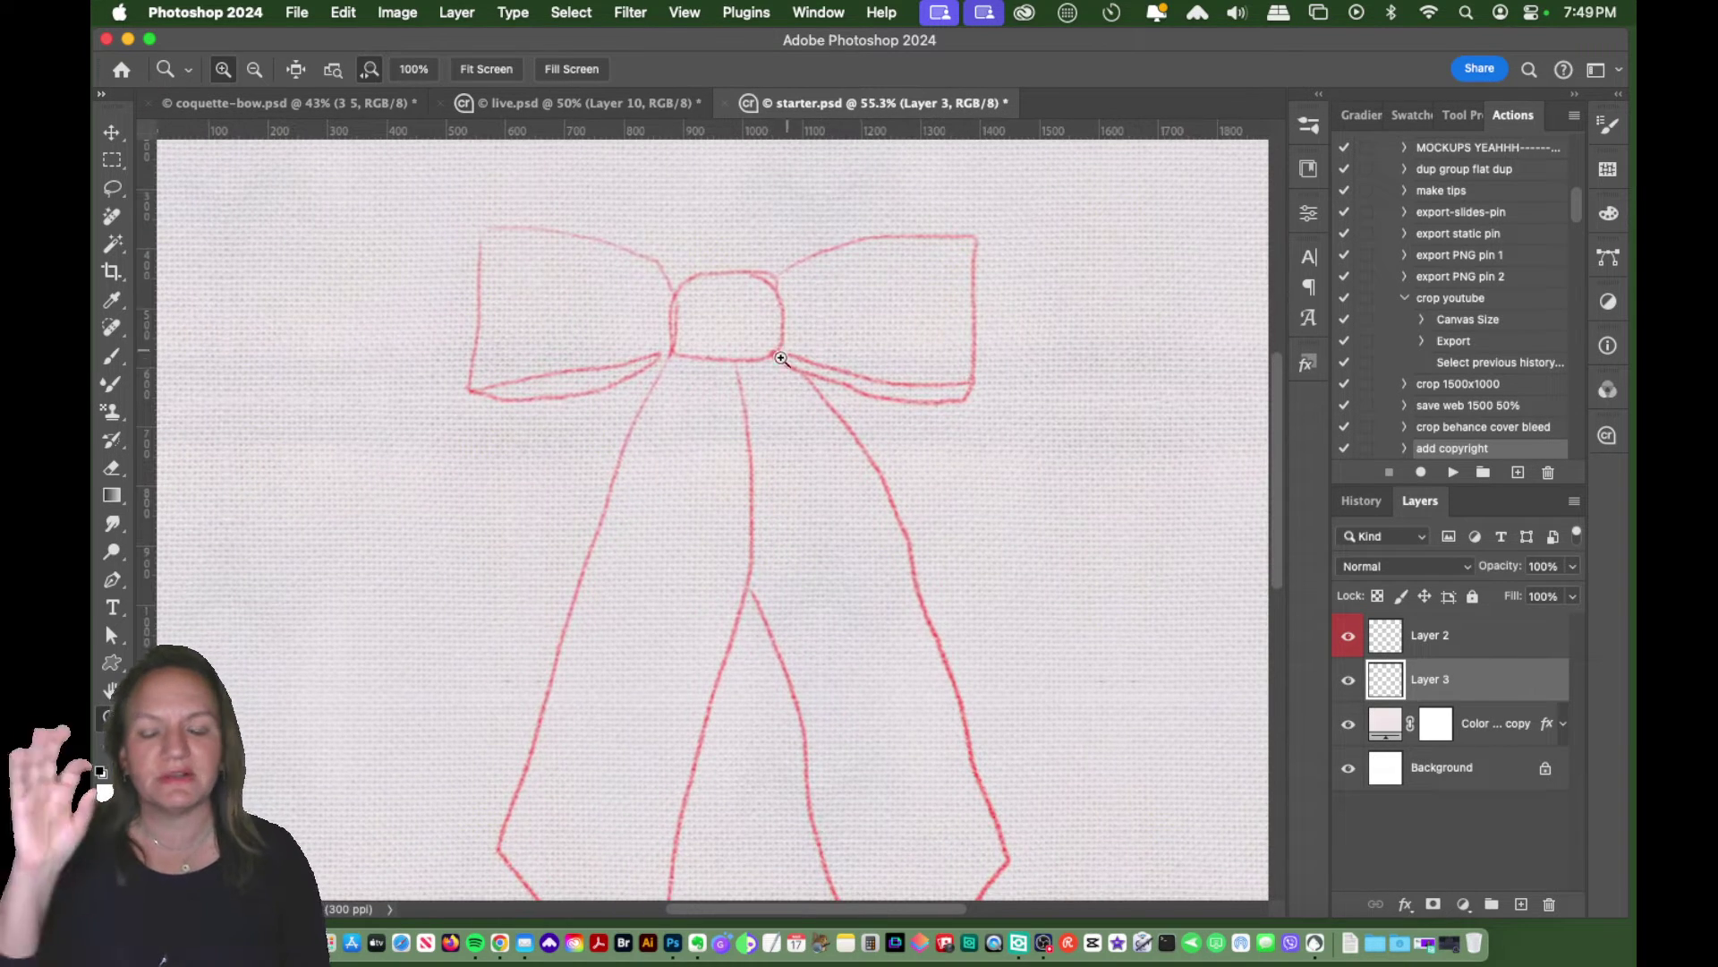
left_click(721, 396, "alt")
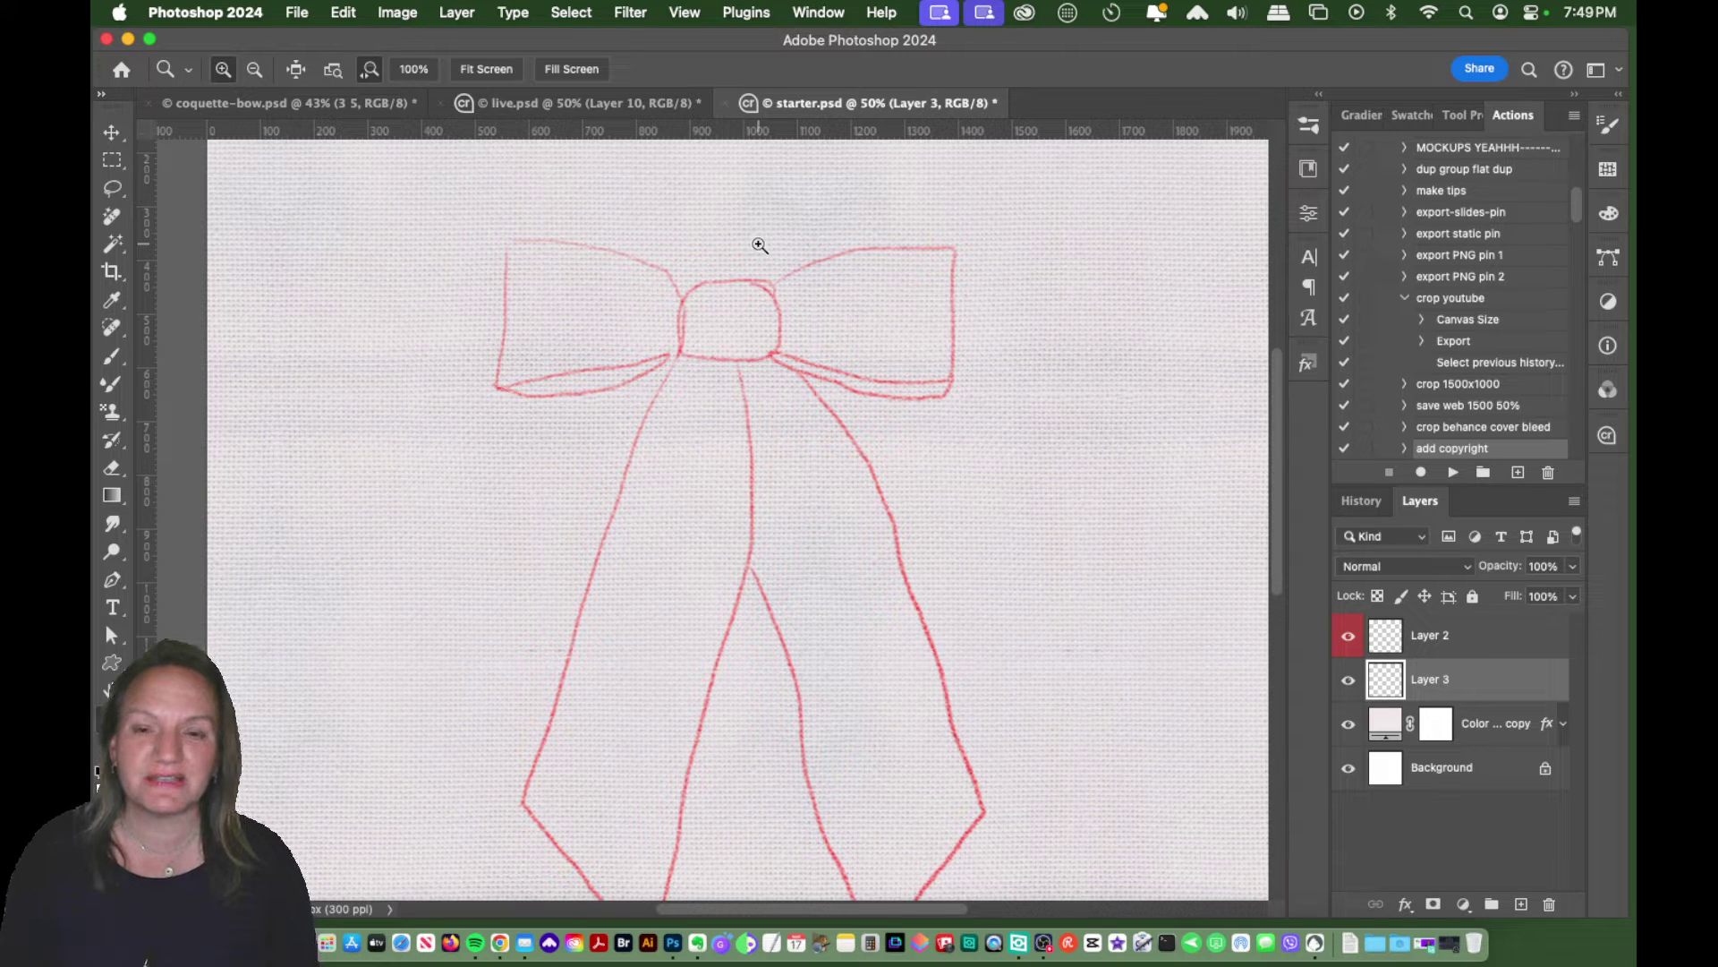
left_click(591, 103)
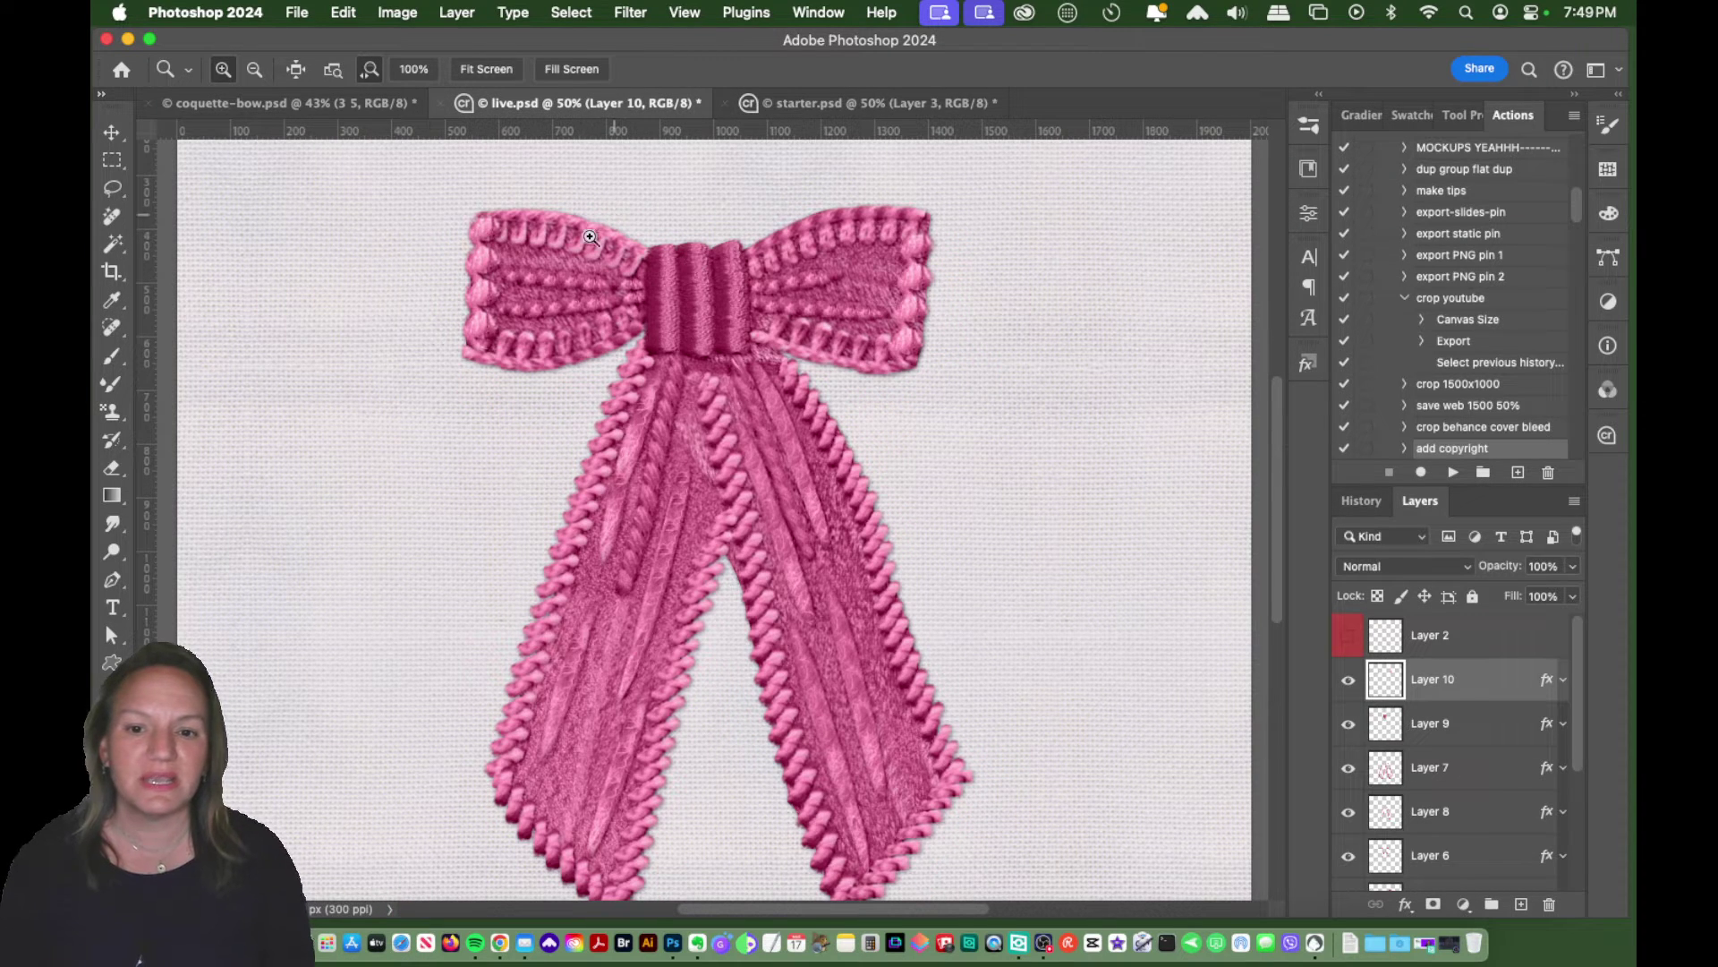